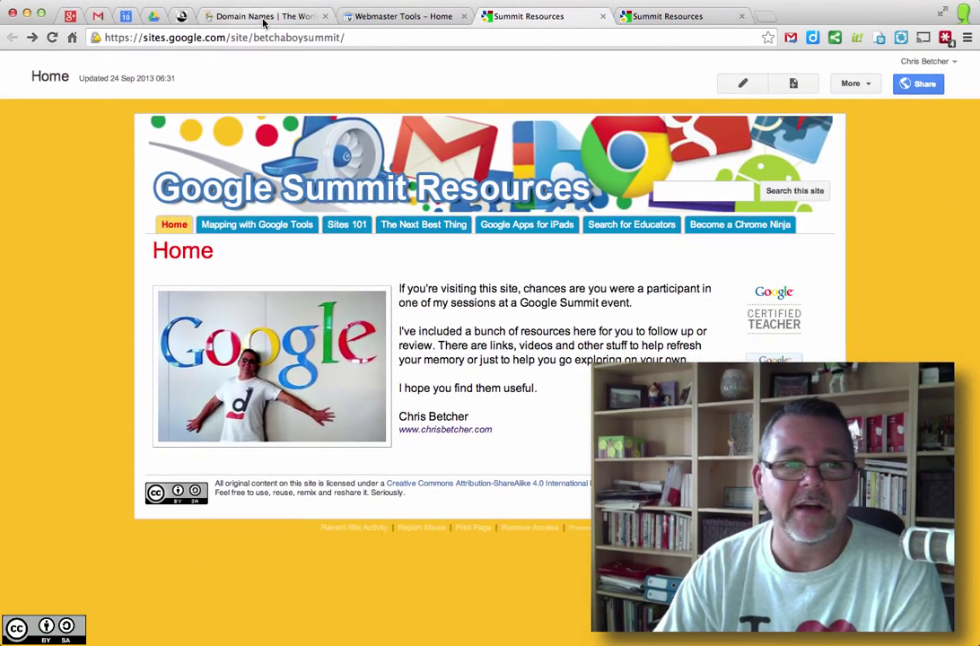
Compare the GoDaddy home page with the Google Summit Resources site, then return to au.godaddy.com.
left_click(610, 21)
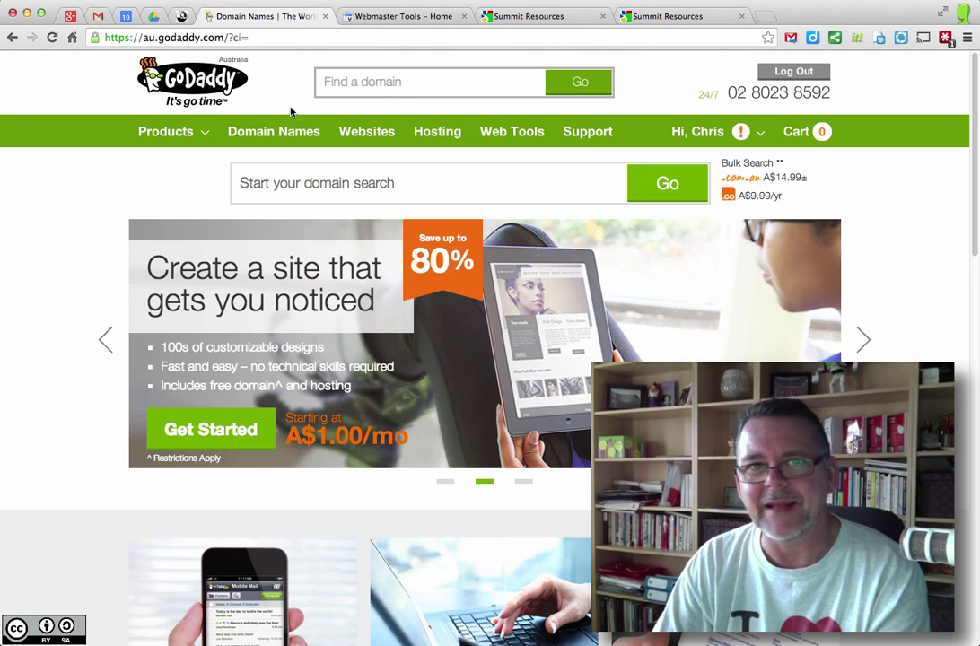
left_click(503, 17)
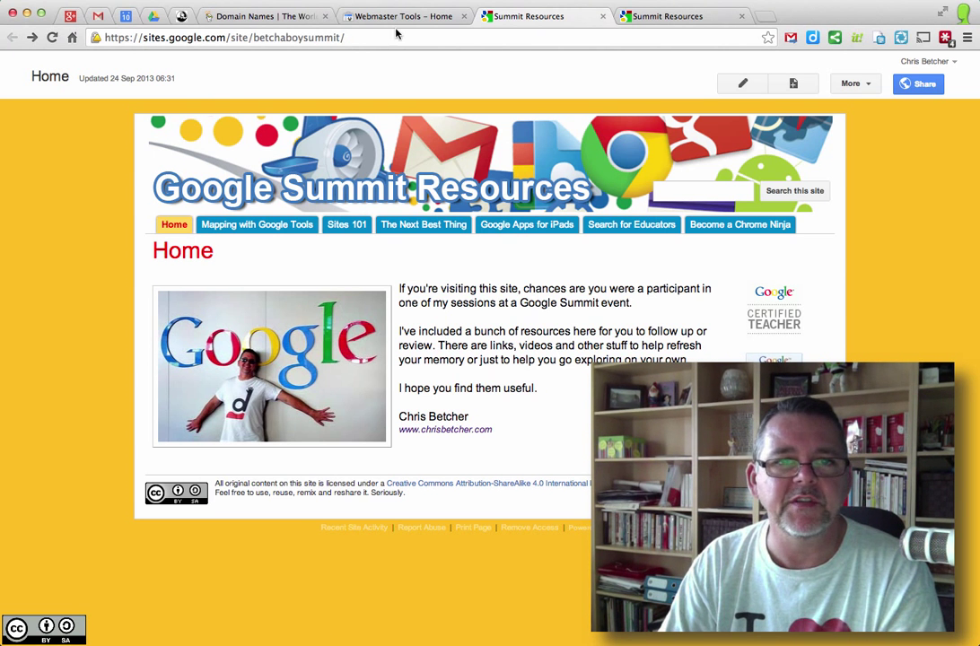
left_click(265, 16)
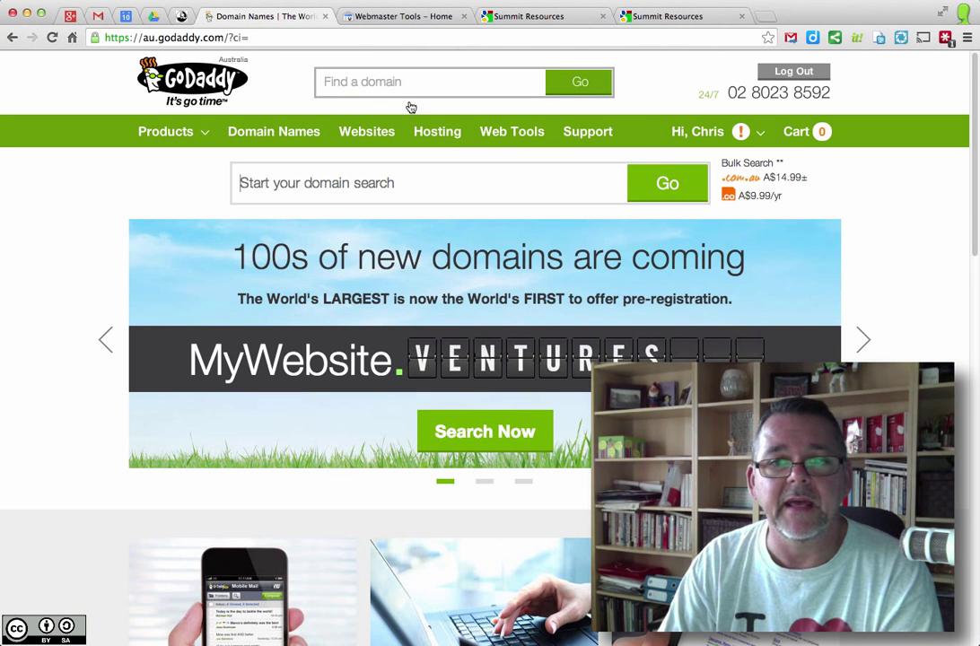
In My Account, expand DOMAINS, page to summitstuff.com and launch its Domain Details.
mouse_move(705, 131)
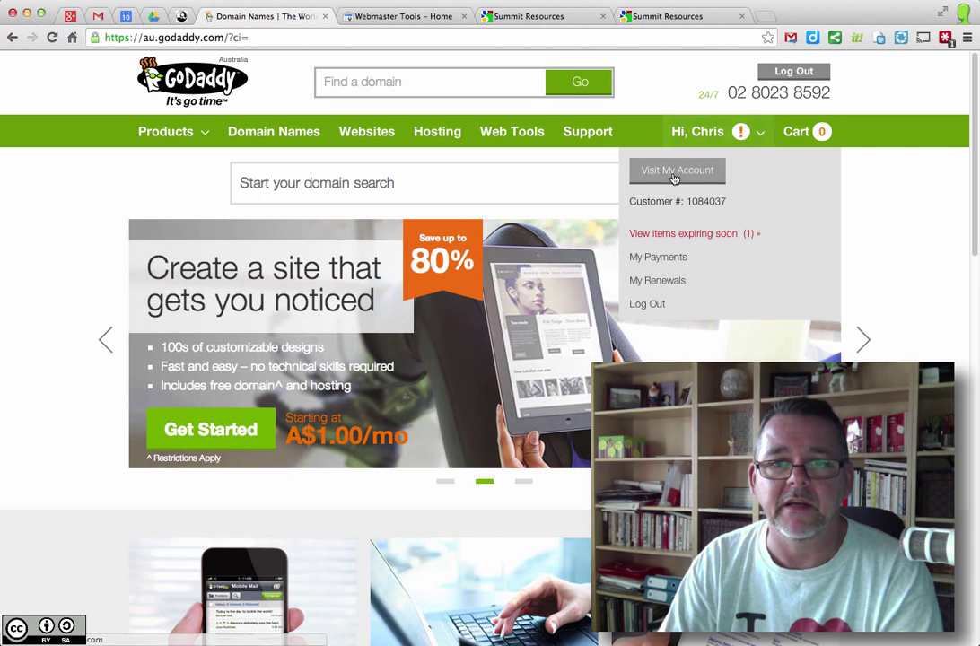
left_click(674, 178)
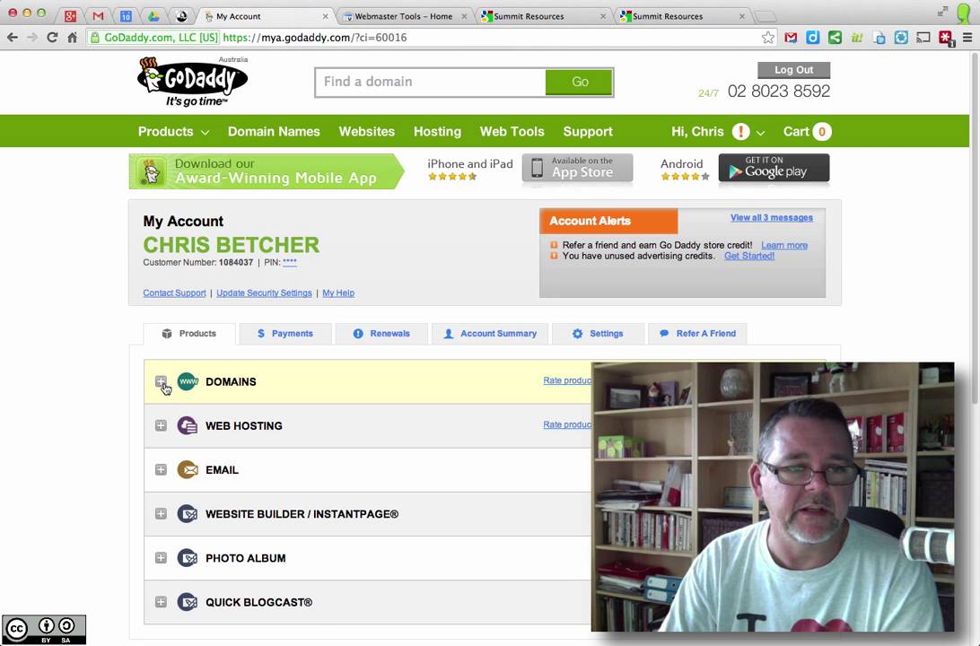
left_click(161, 382)
scroll(311, 341, "down", 3)
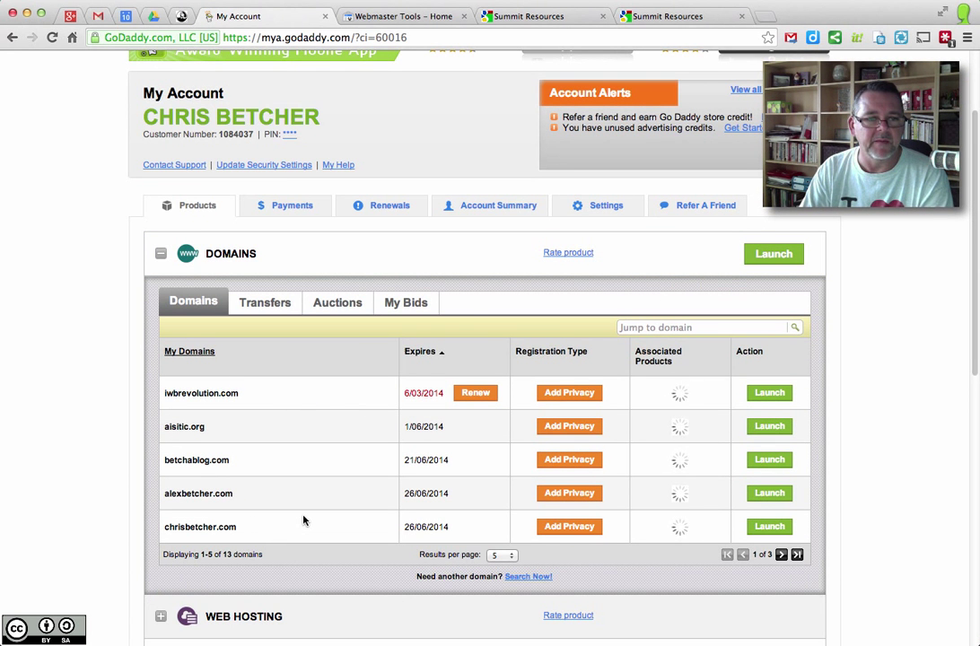
left_click(781, 554)
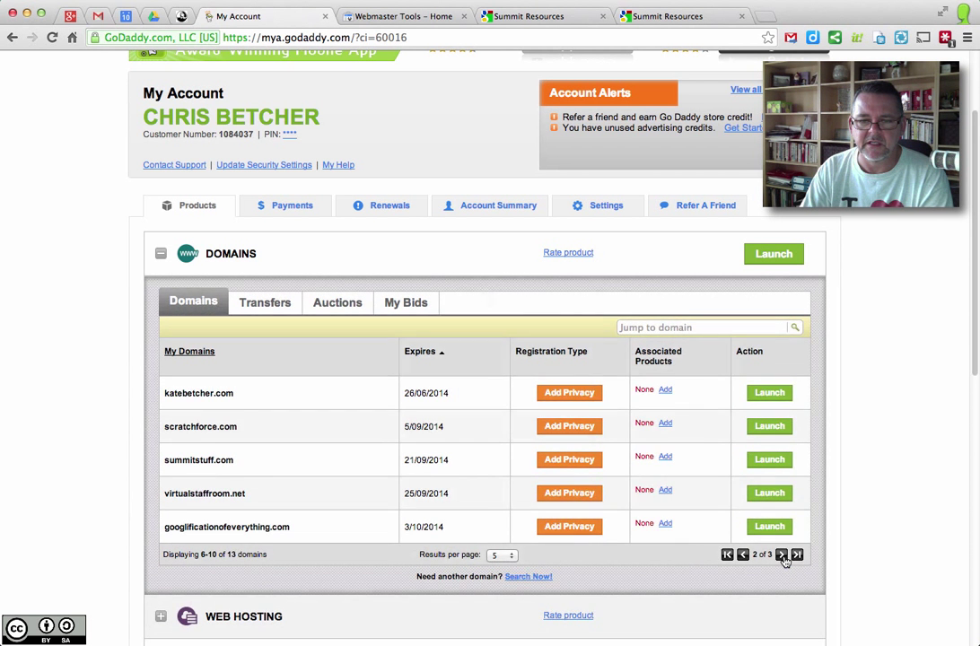
left_click(782, 554)
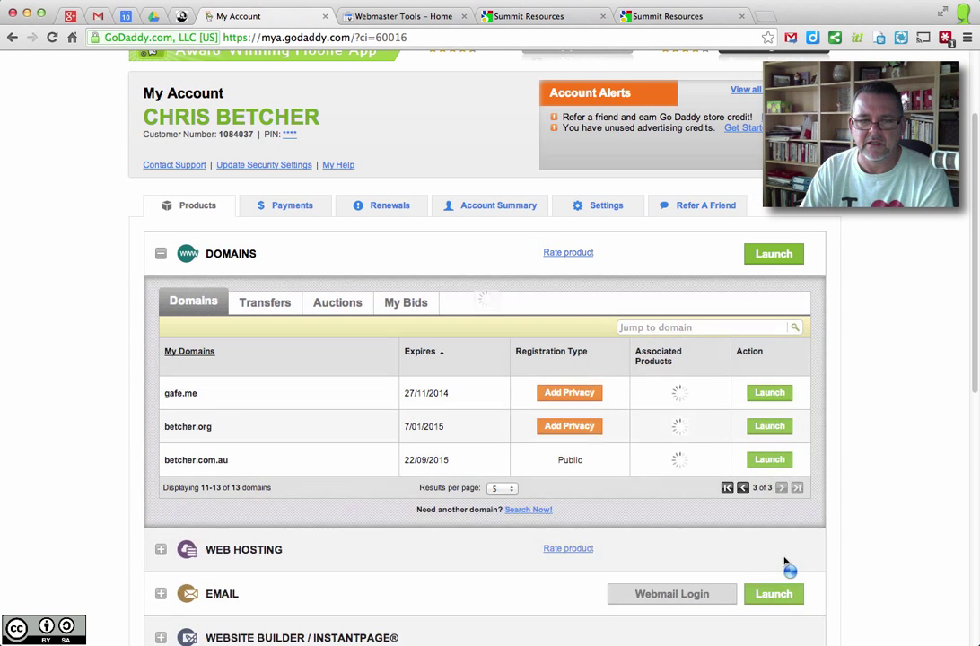
left_click(742, 487)
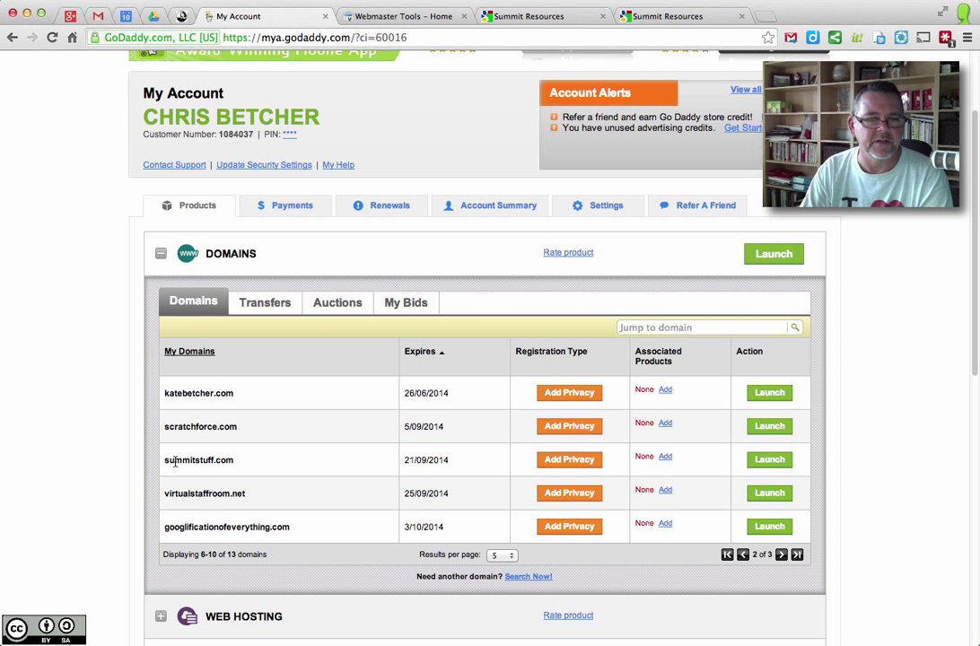
left_click(769, 459)
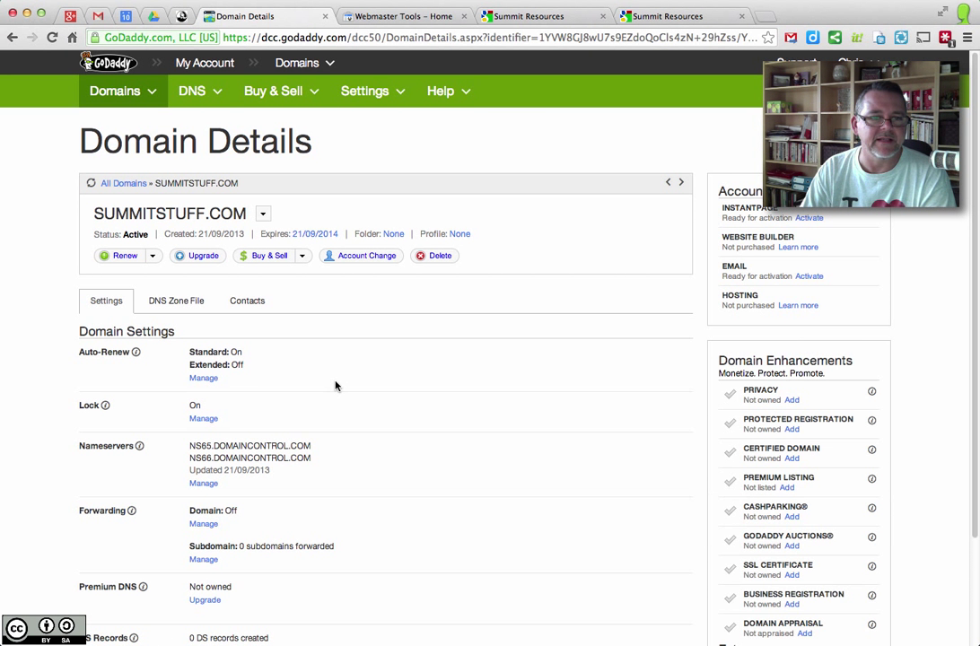
scroll(217, 391, "down", 1)
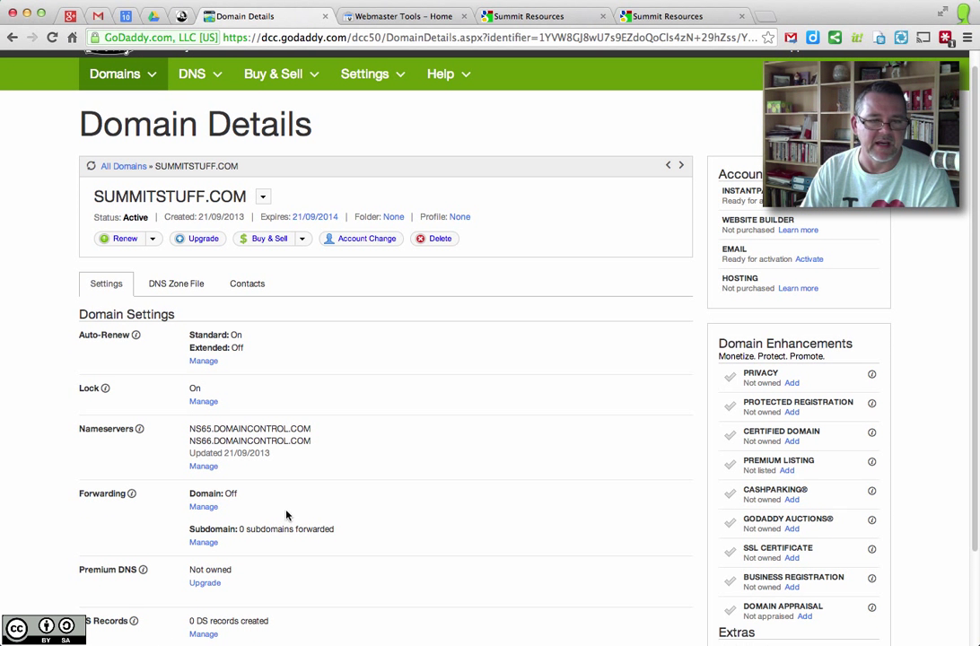
scroll(382, 541, "down", 1)
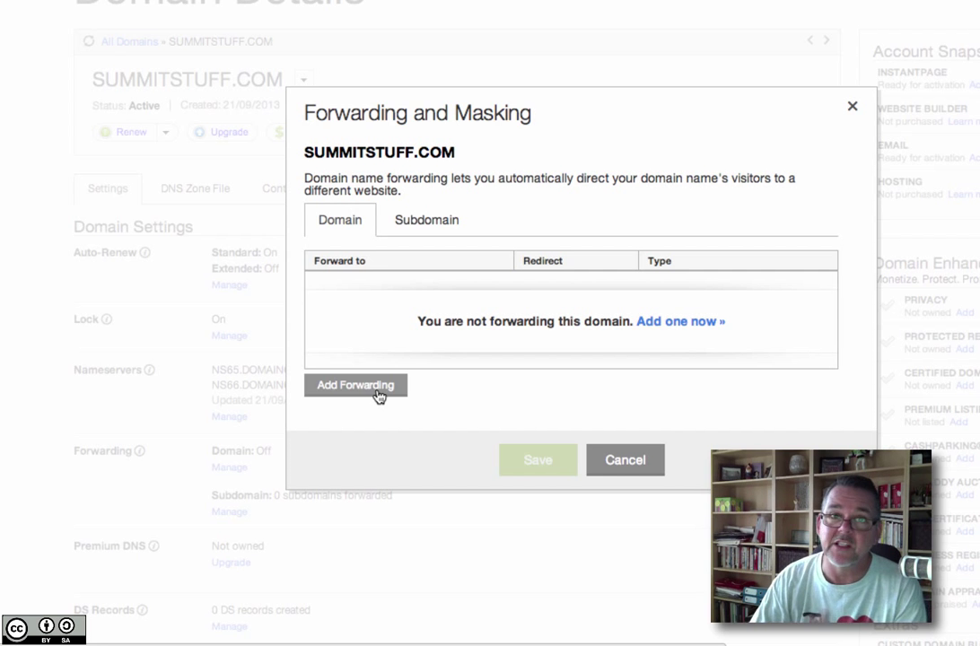
left_click(631, 461)
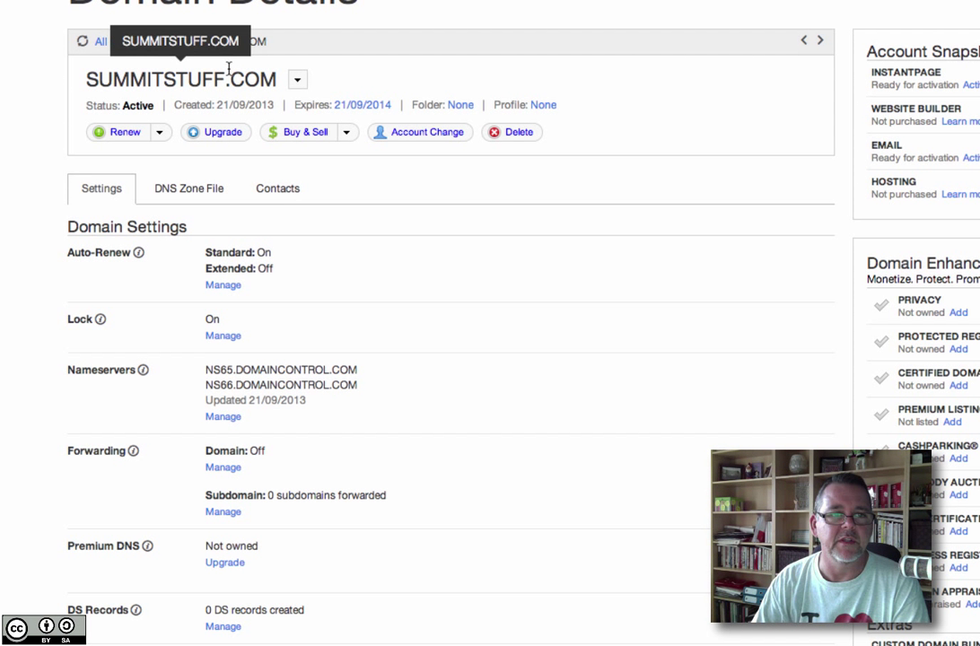
Dismiss the Buy & Sell menu and review summitstuff.com's DNS Zone File, including the www CNAME.
left_click(345, 132)
left_click(373, 298)
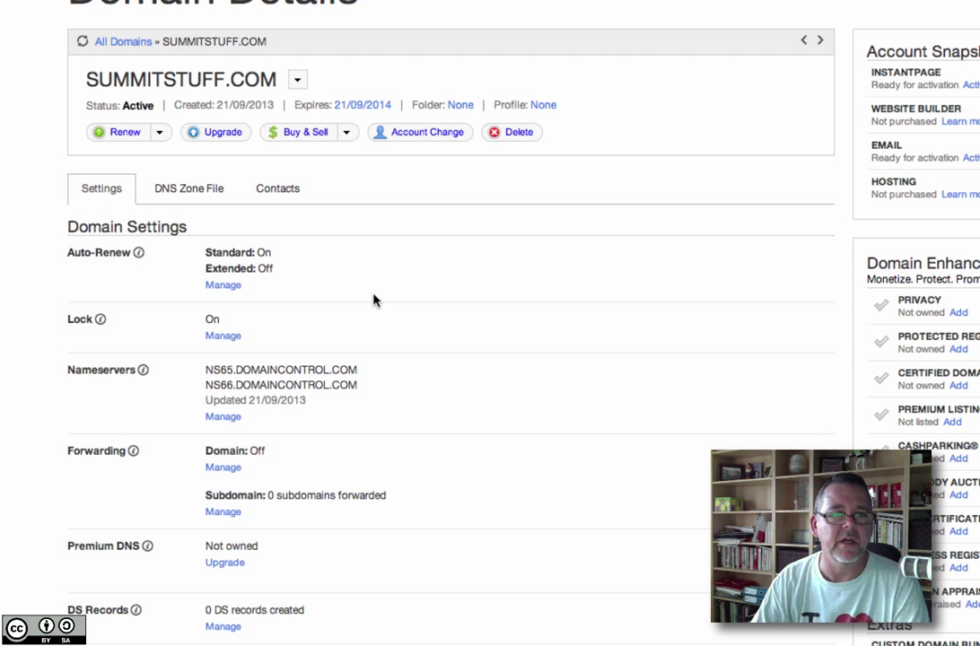
left_click(189, 193)
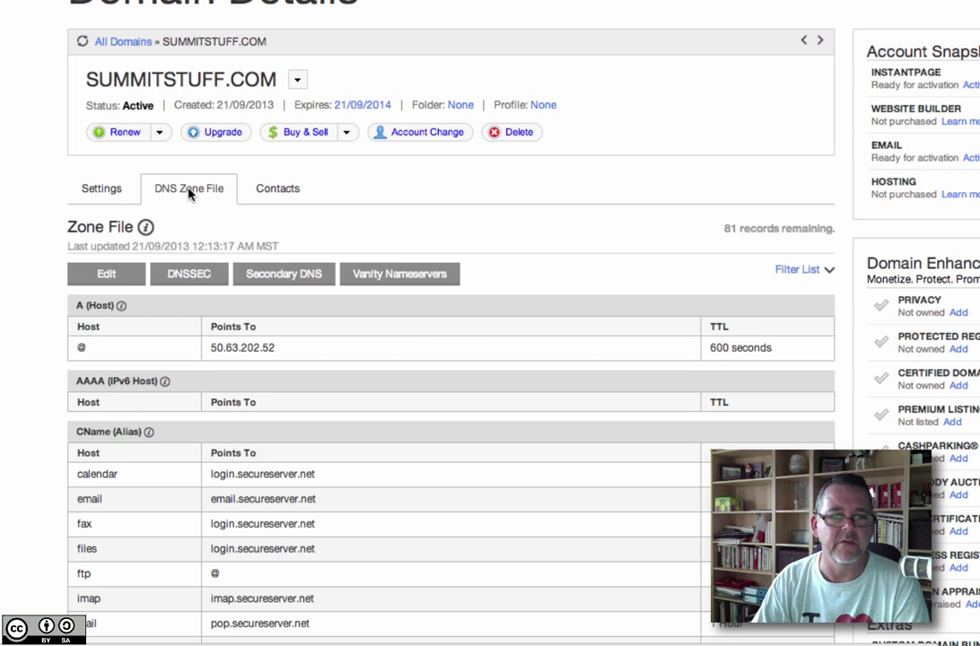
scroll(464, 249, "down", 2)
scroll(464, 250, "down", 2)
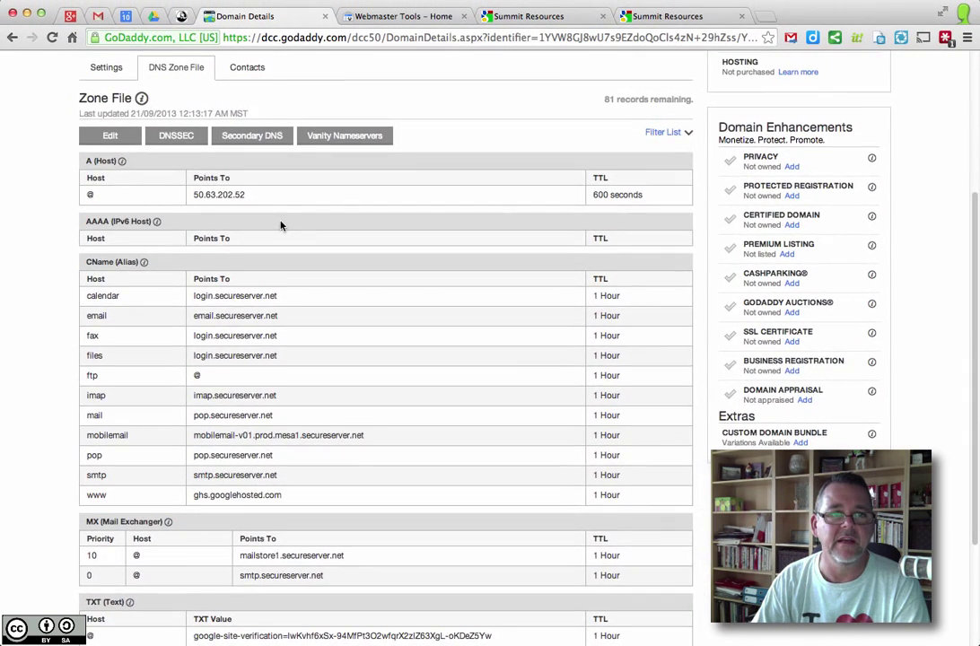
scroll(280, 226, "up", 3)
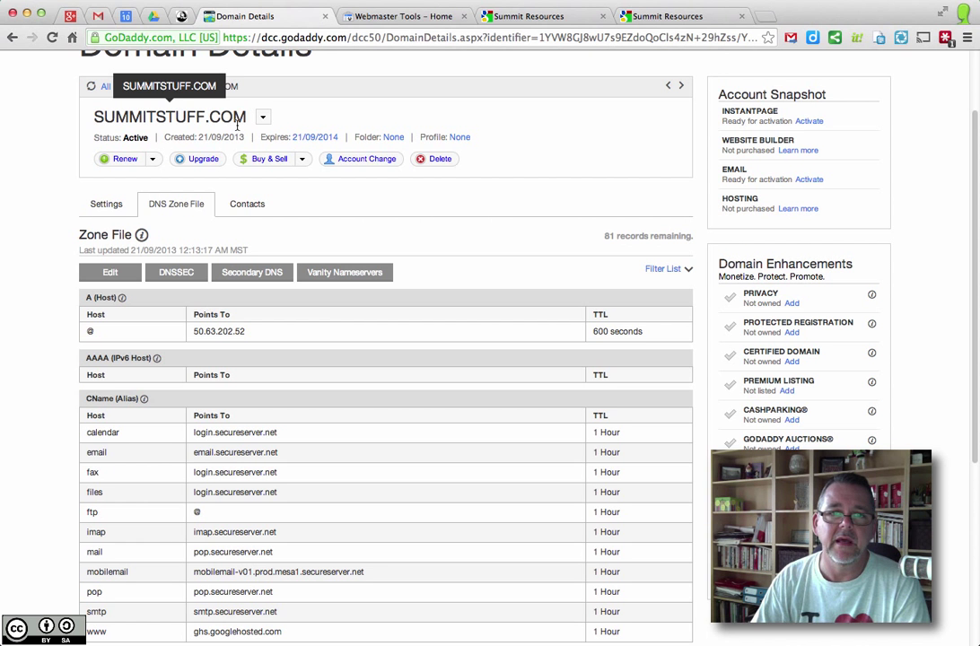
From the Summit Resources site, go to Manage Site and its Web Address settings.
left_click(525, 18)
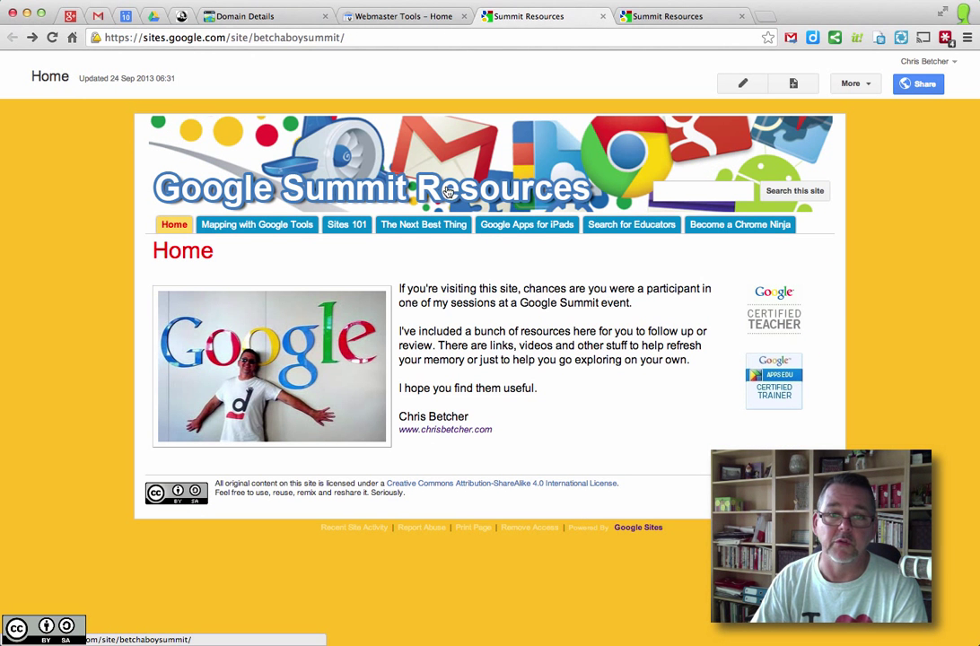
left_click(867, 86)
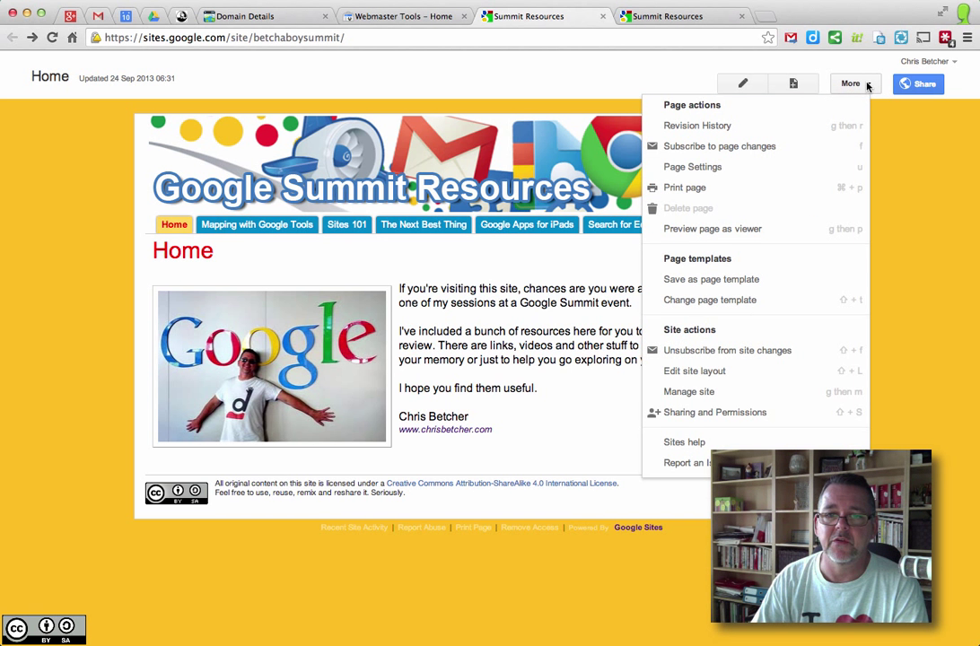
left_click(796, 393)
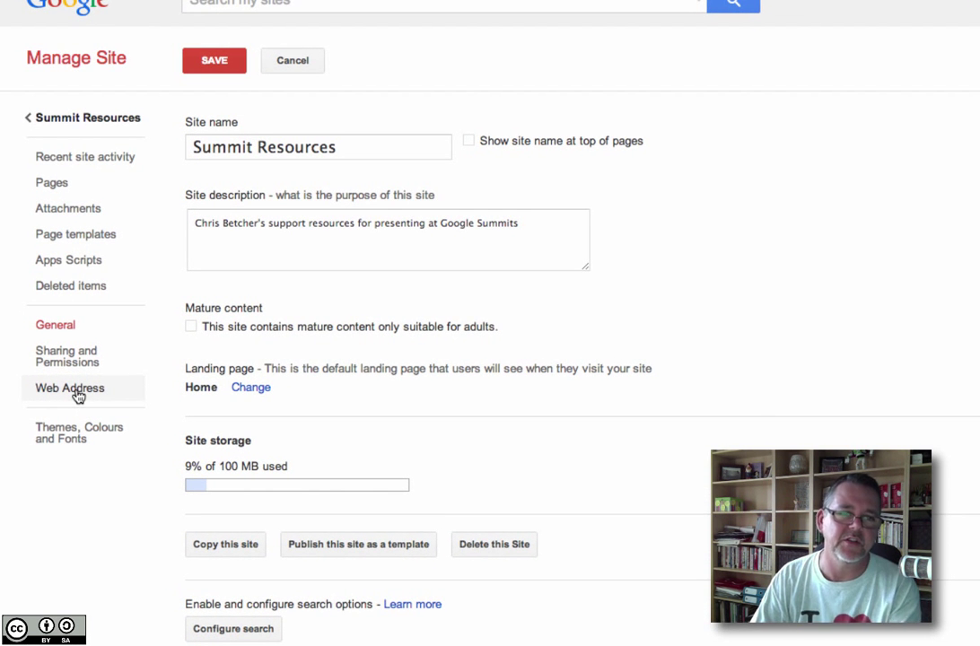
left_click(75, 391)
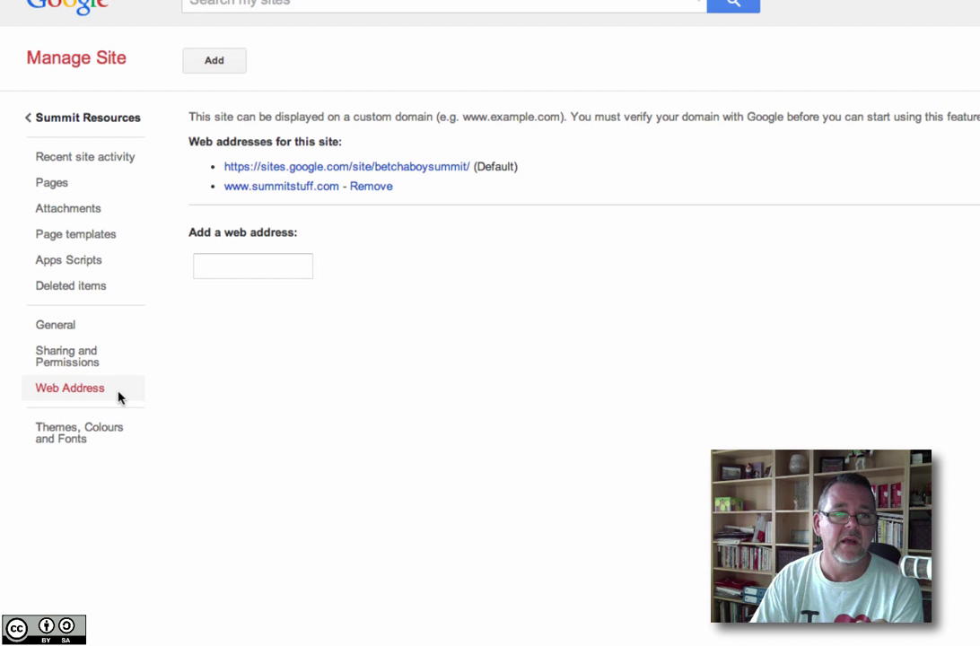
left_click(233, 262)
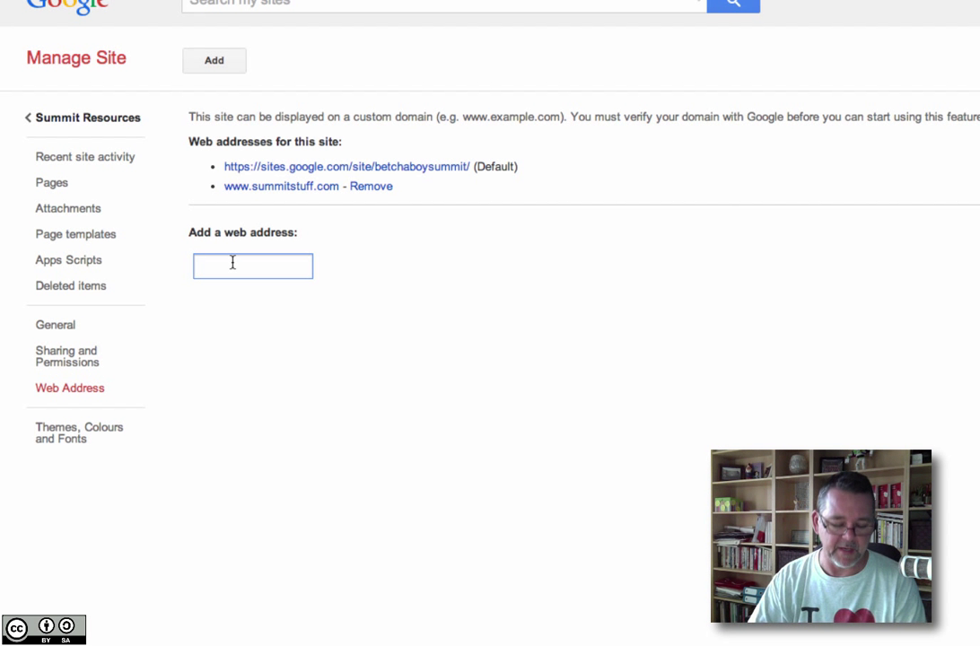
type("www")
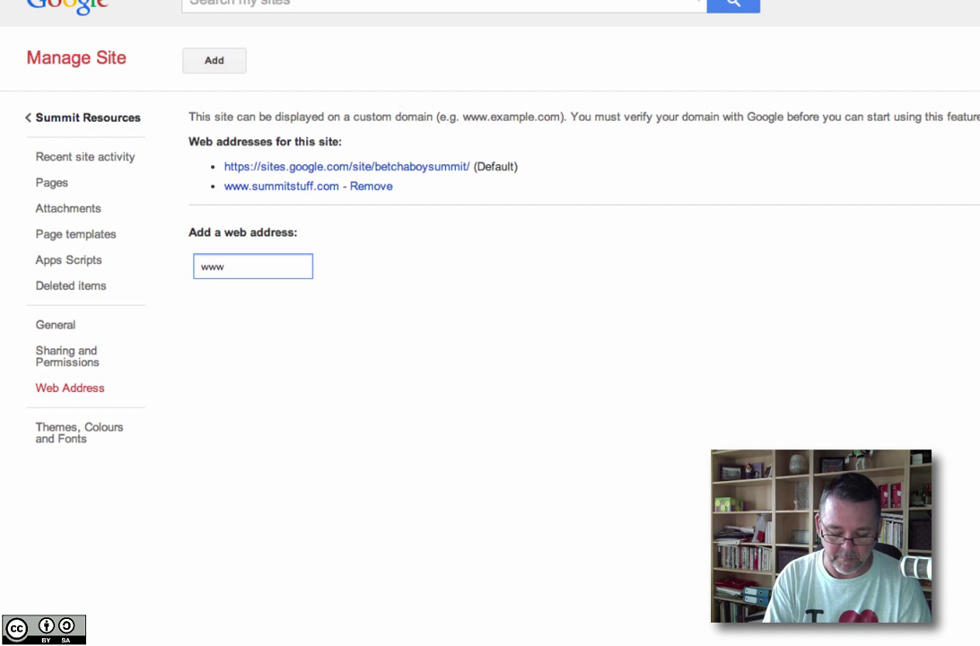
type(".summitstuf")
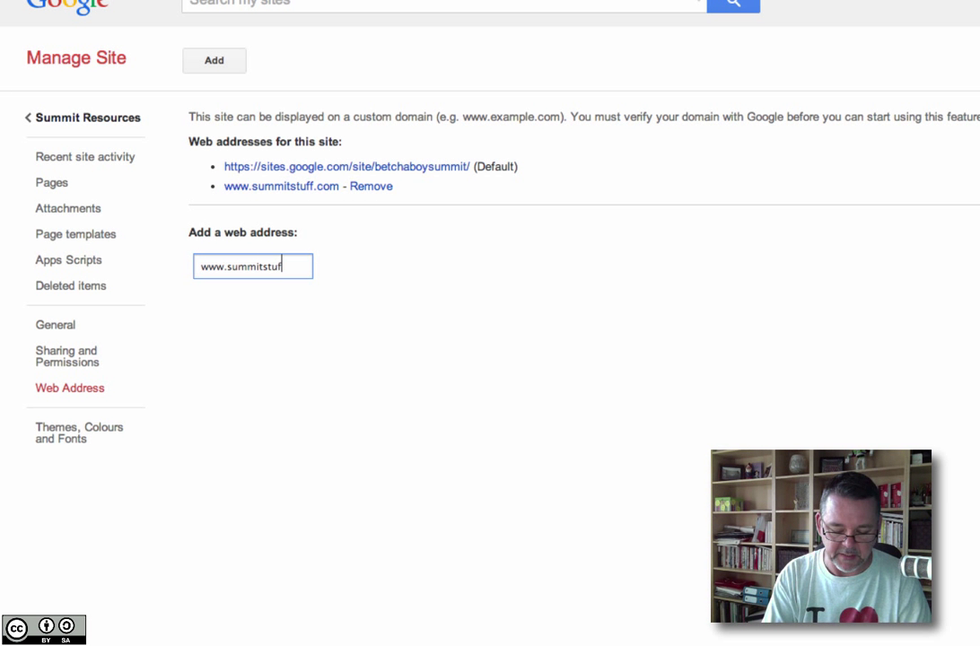
type("f.coim")
key("BackSpace")
key("BackSpace")
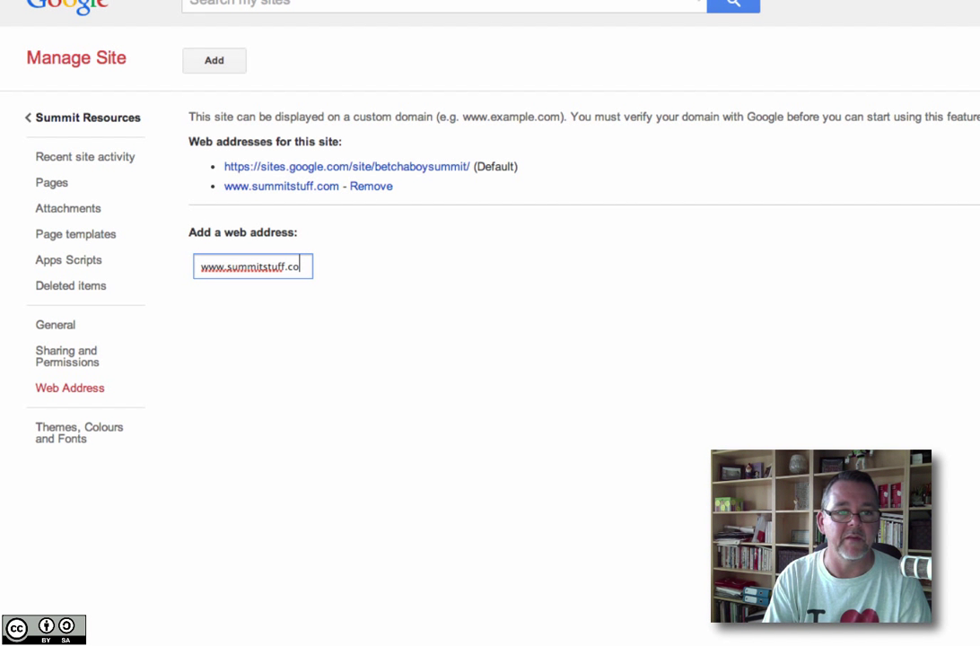
type("m")
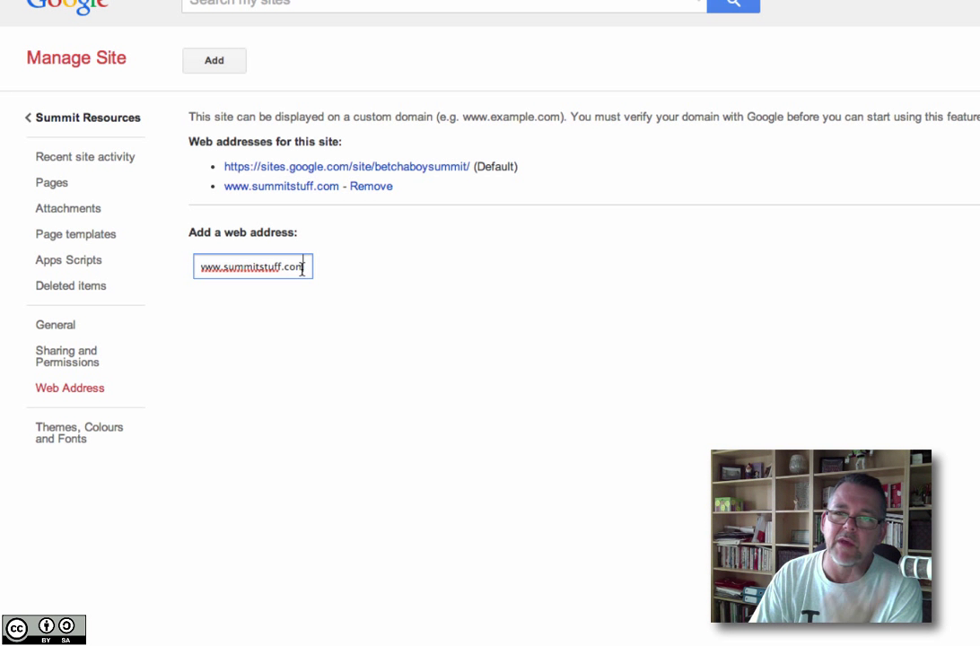
left_click_drag(224, 266, 306, 267)
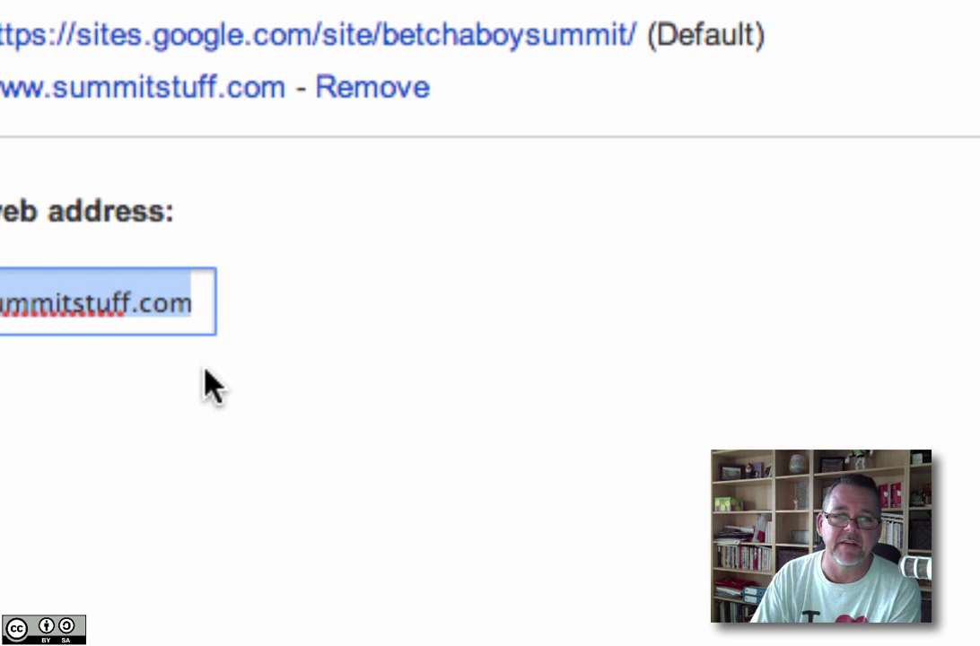
left_click(126, 405)
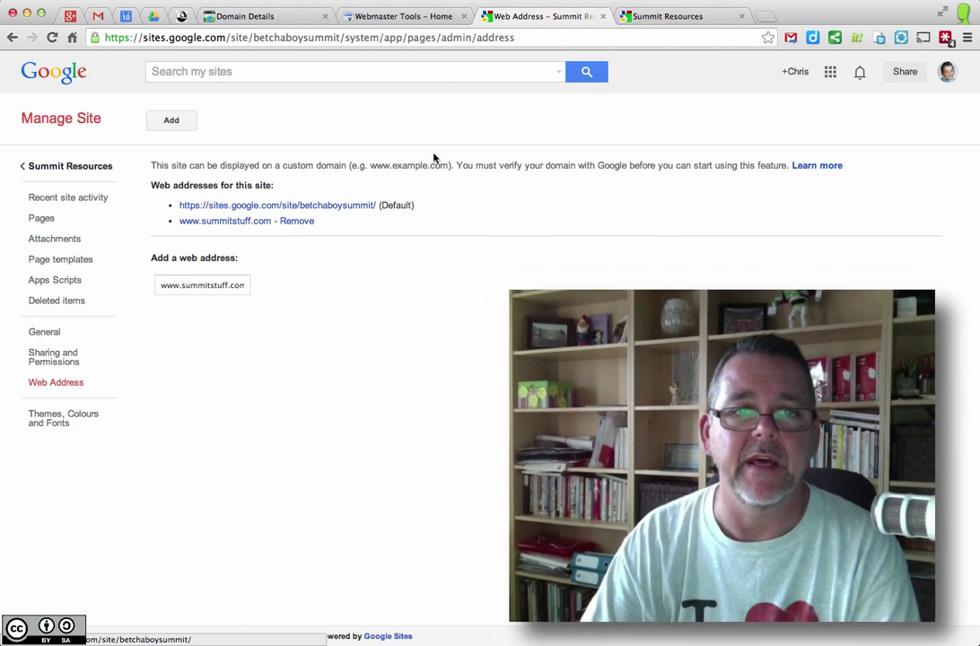
Switch to the Webmaster Tools – Home tab.
left_click(405, 16)
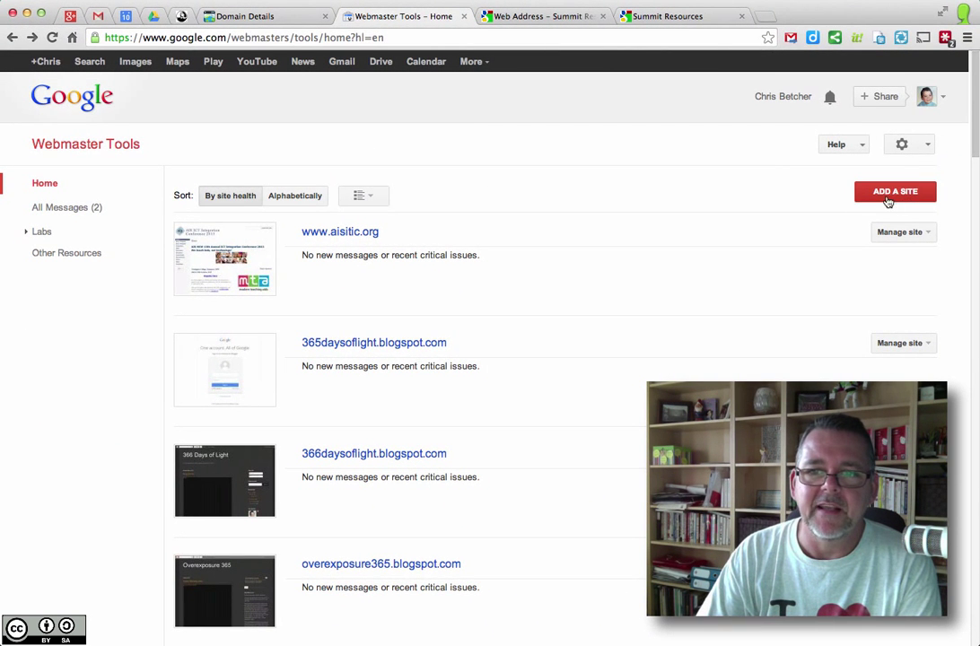
left_click(896, 193)
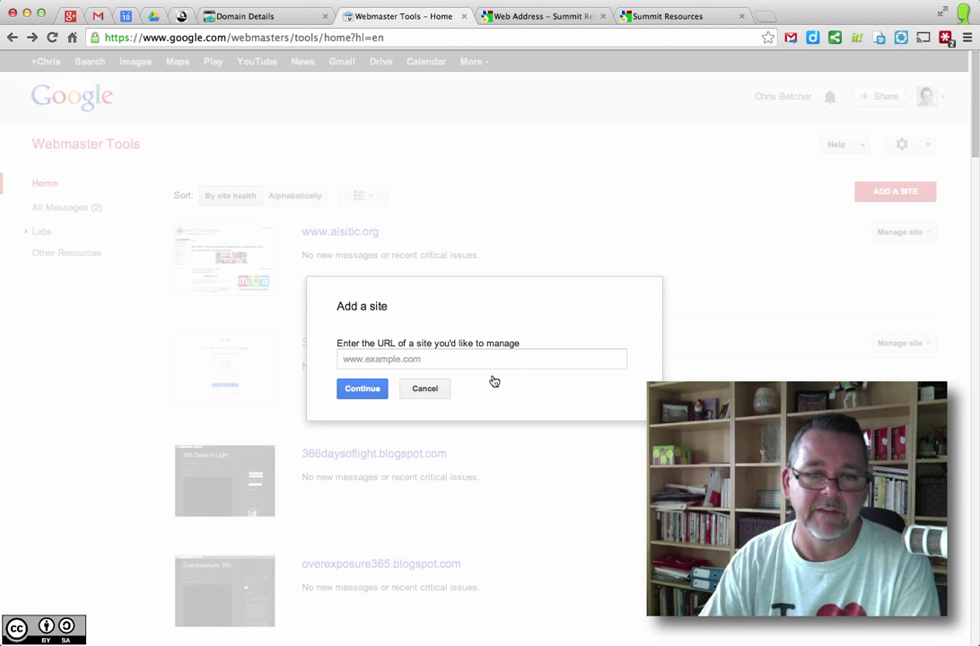
left_click(427, 394)
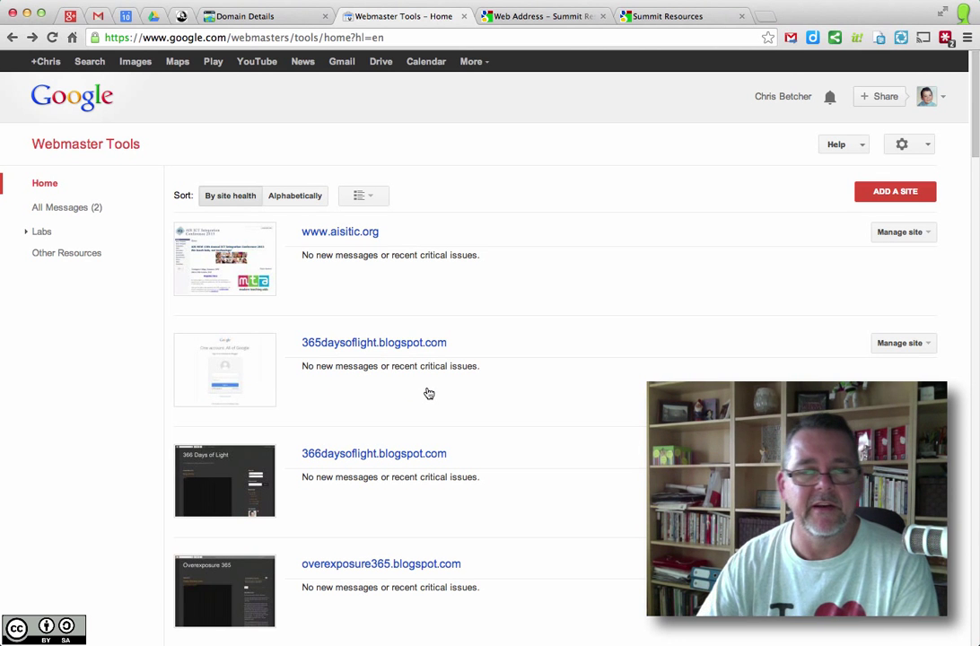
scroll(564, 418, "down", 20)
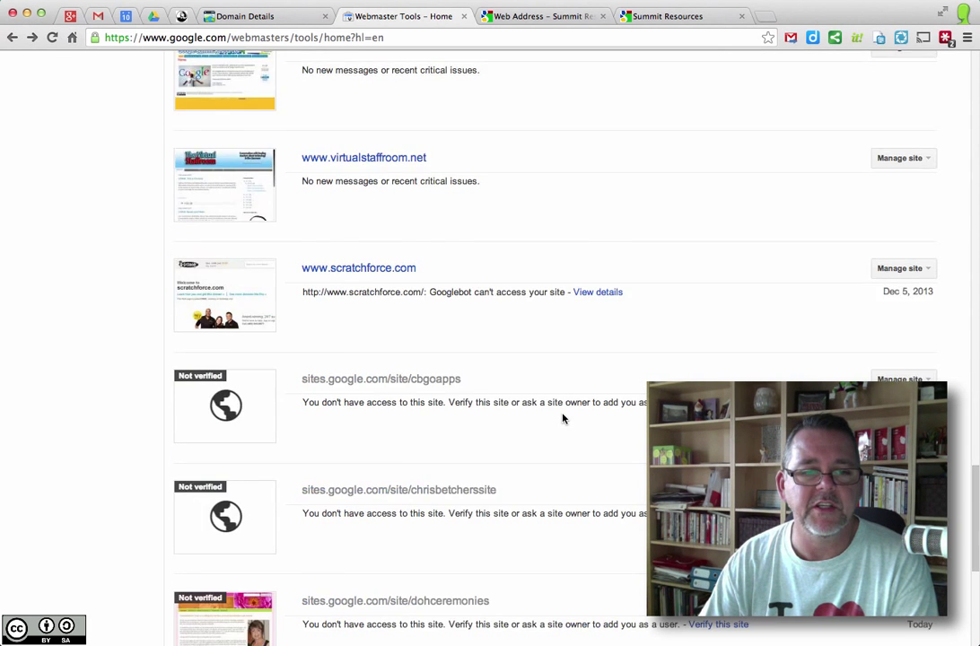
scroll(564, 418, "up", 5)
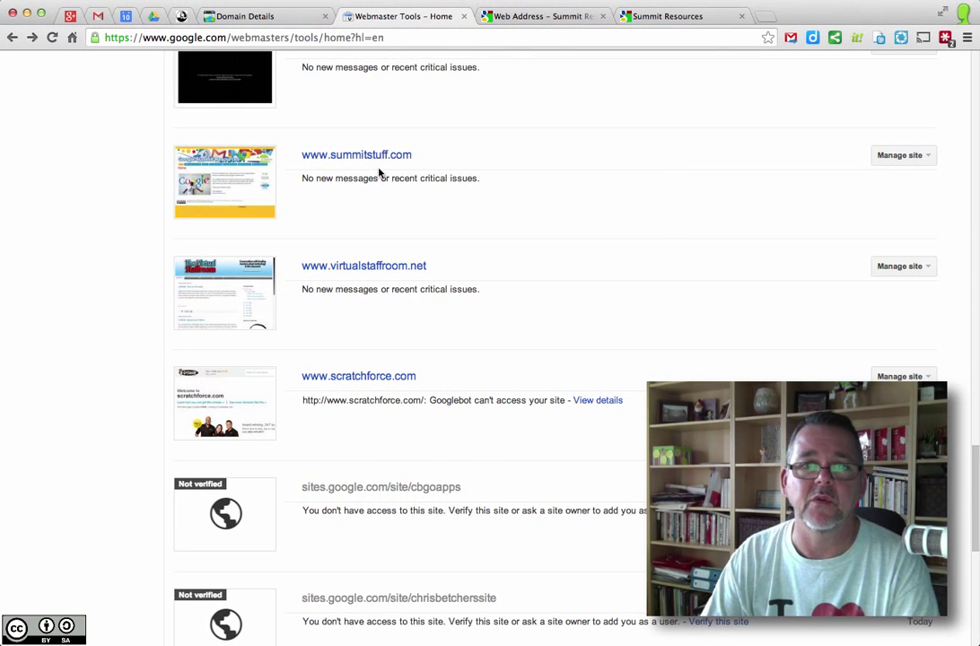
left_click(256, 18)
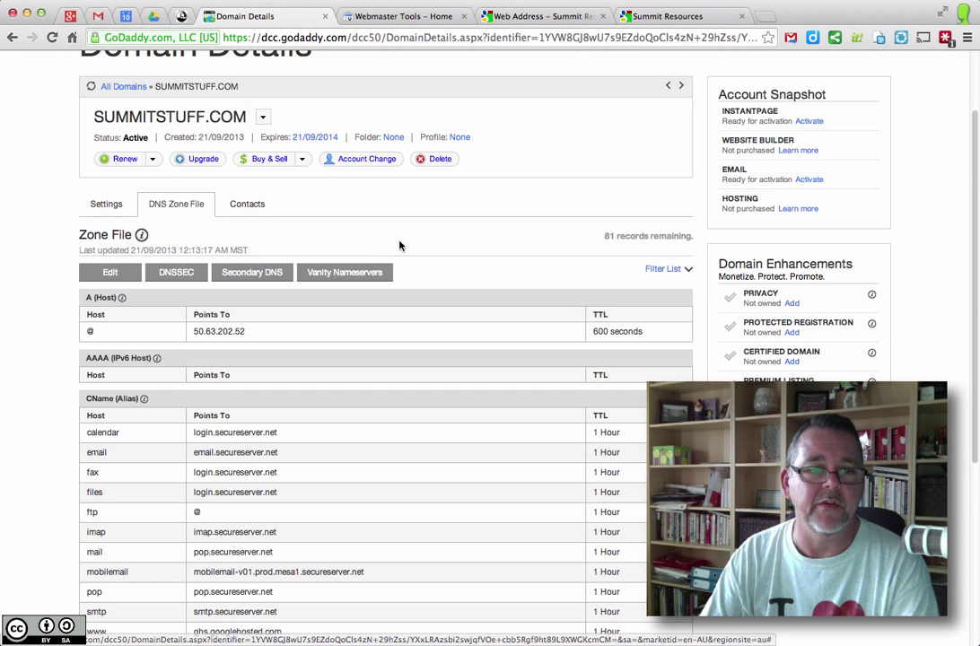
Open summitstuff.com's DNS zone in the GoDaddy Zone File Editor.
scroll(399, 245, "down", 3)
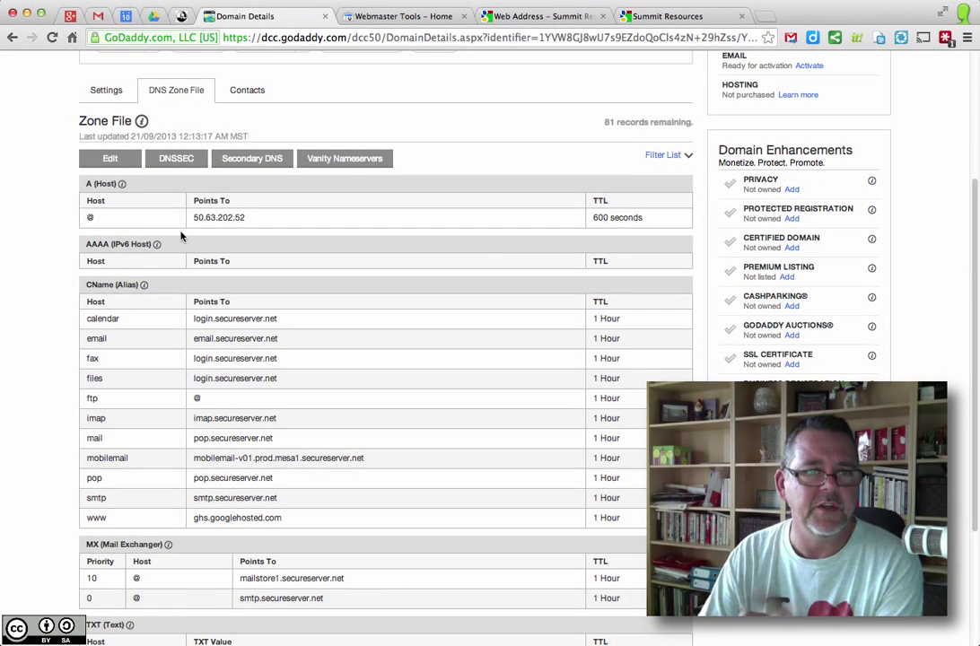
left_click(111, 162)
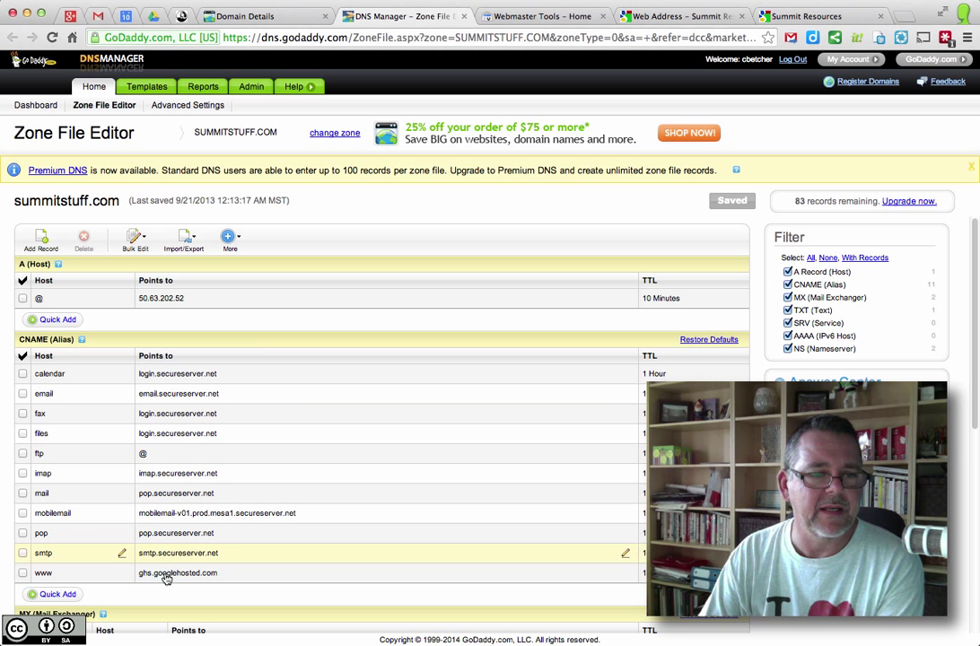
left_click(57, 595)
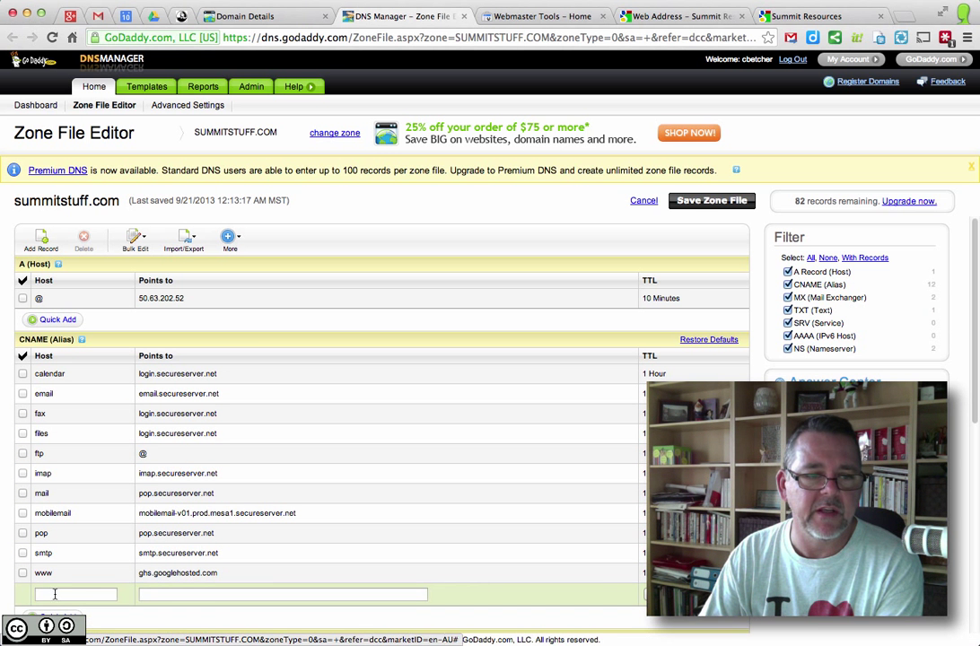
type("w")
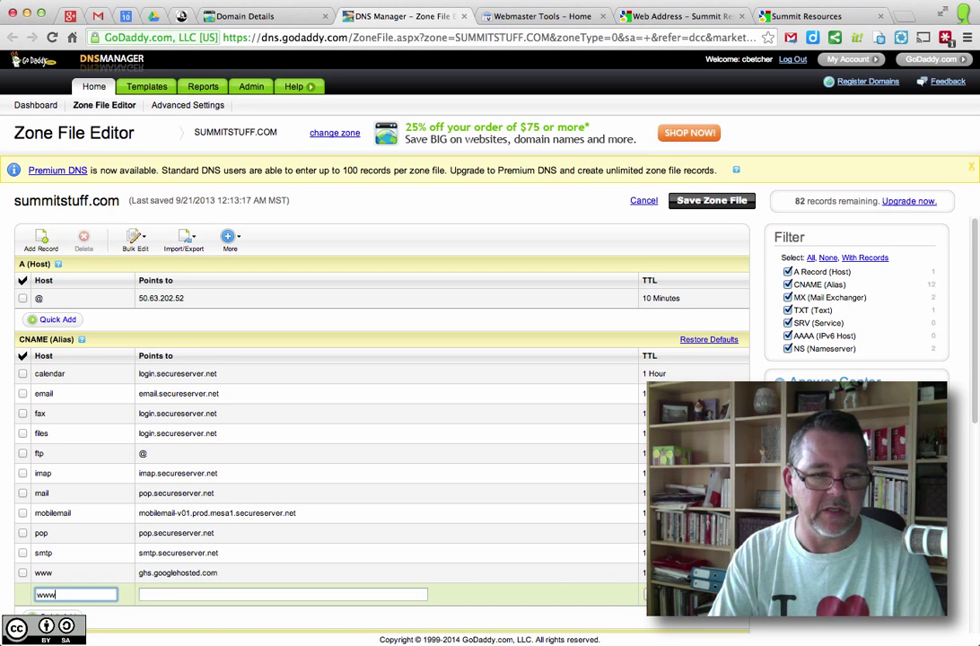
type("ww")
left_click(165, 594)
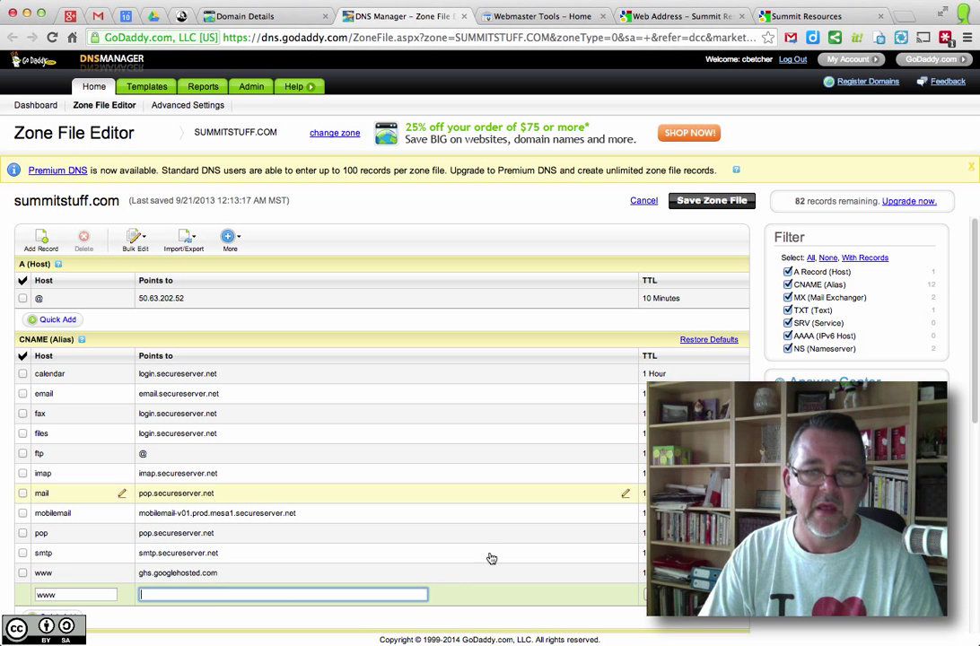
left_click(729, 201)
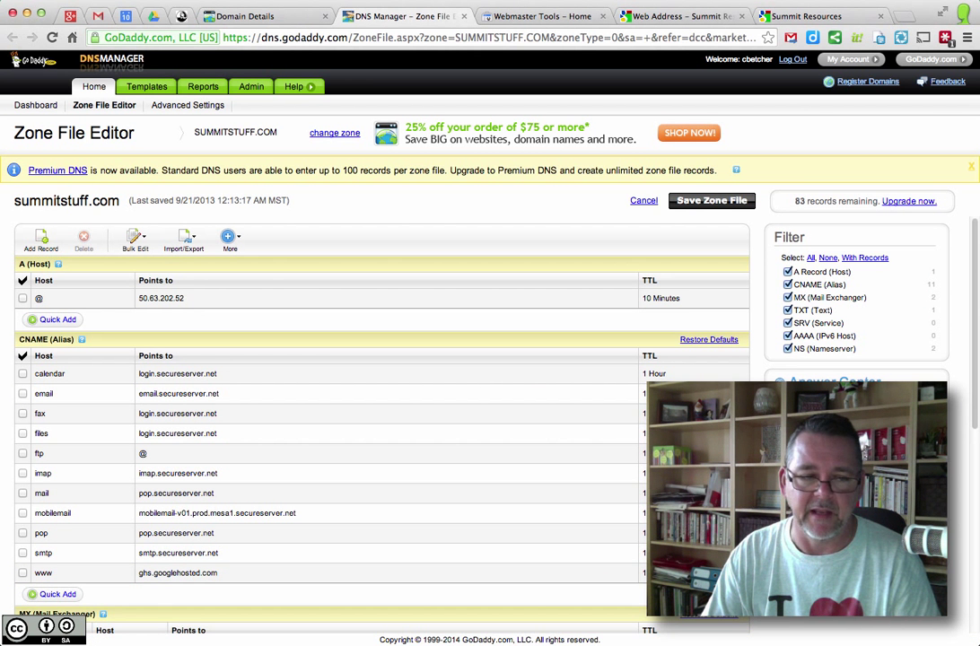